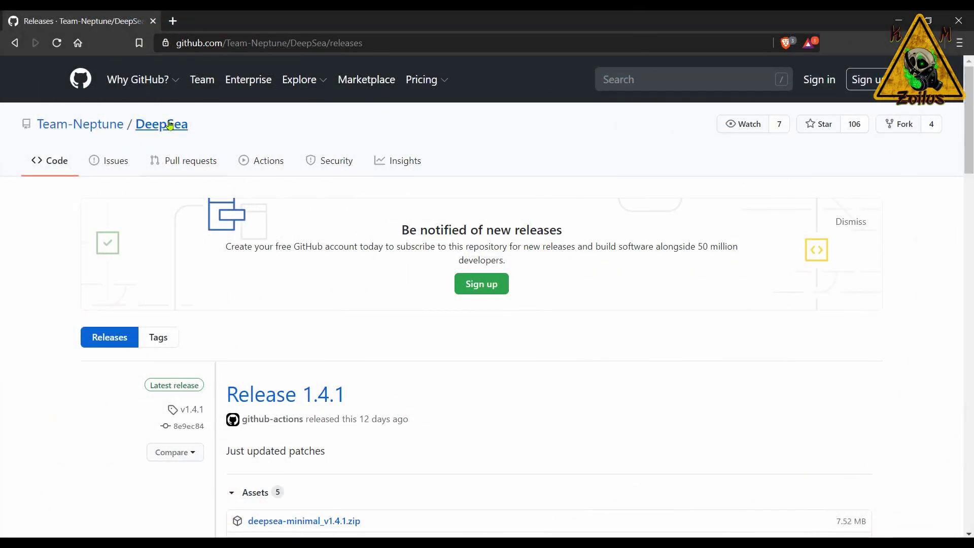
# Download deepsea_v1.4.1.zip from the assets of DeepSea Release 1.4.1
pyautogui.scroll(-3, 323, 335)
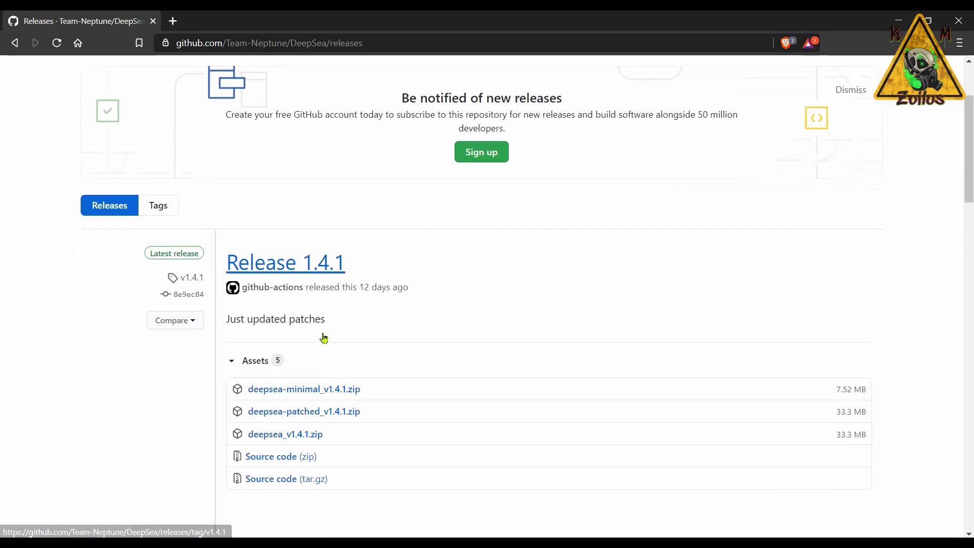
pyautogui.scroll(-1, 324, 338)
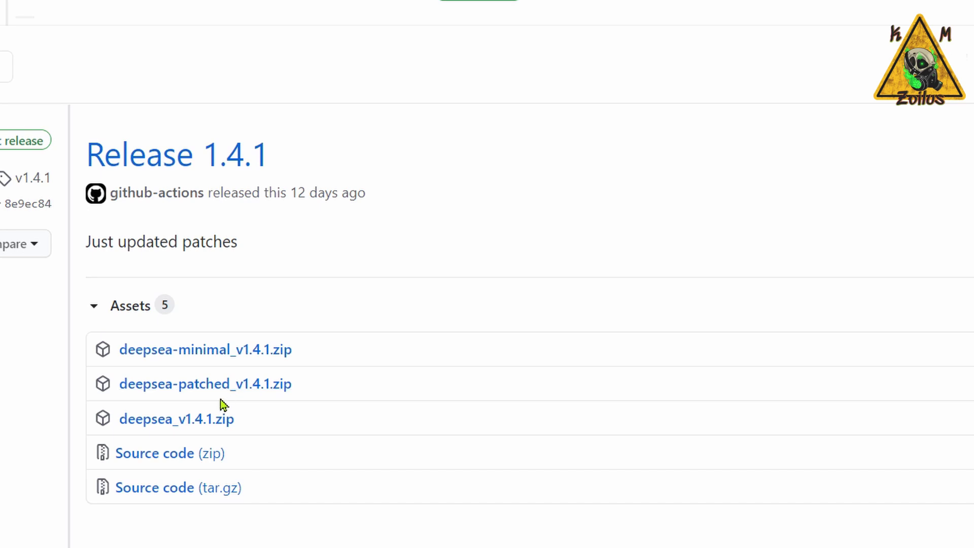
pyautogui.click(220, 419)
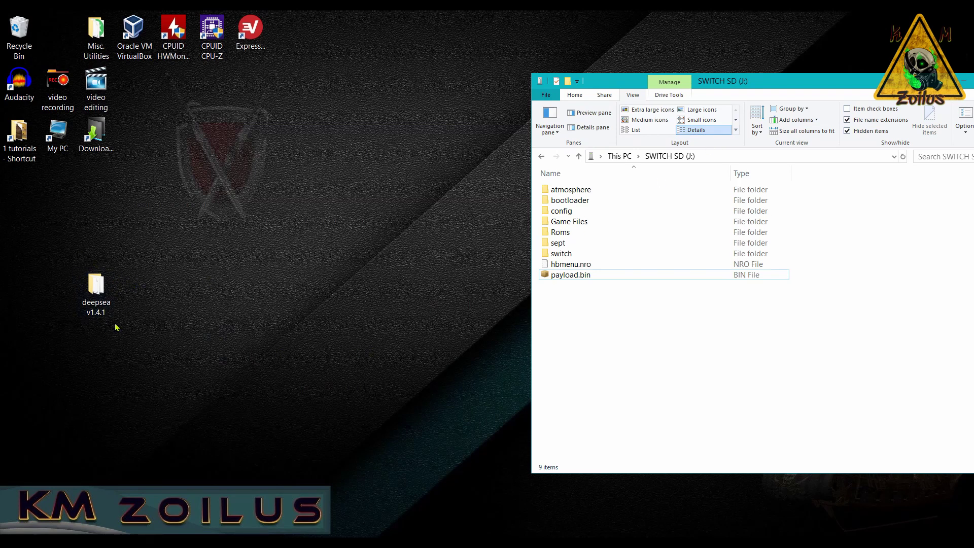
# Examine the files inside the deepsea v1.4.1 folder on the desktop and close its window
pyautogui.doubleClick(98, 296)
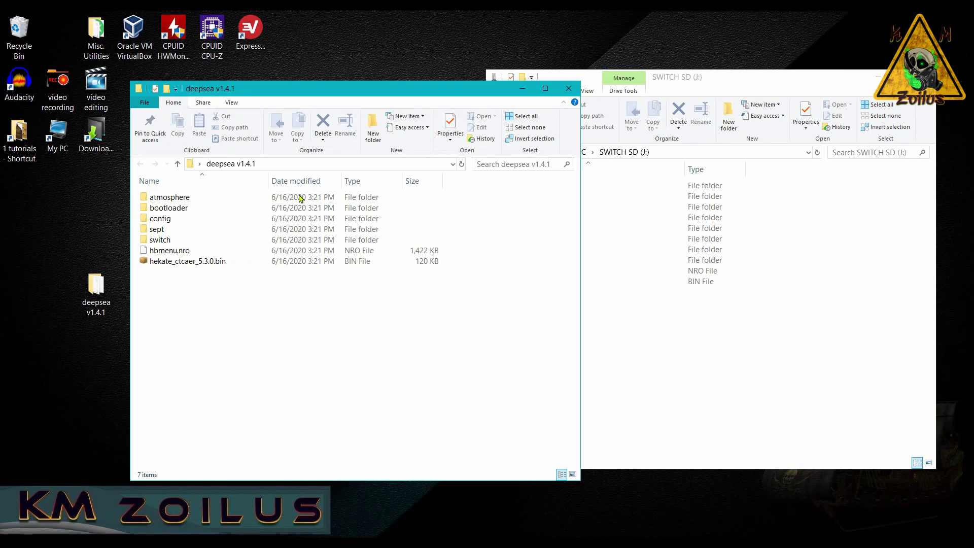
pyautogui.click(570, 89)
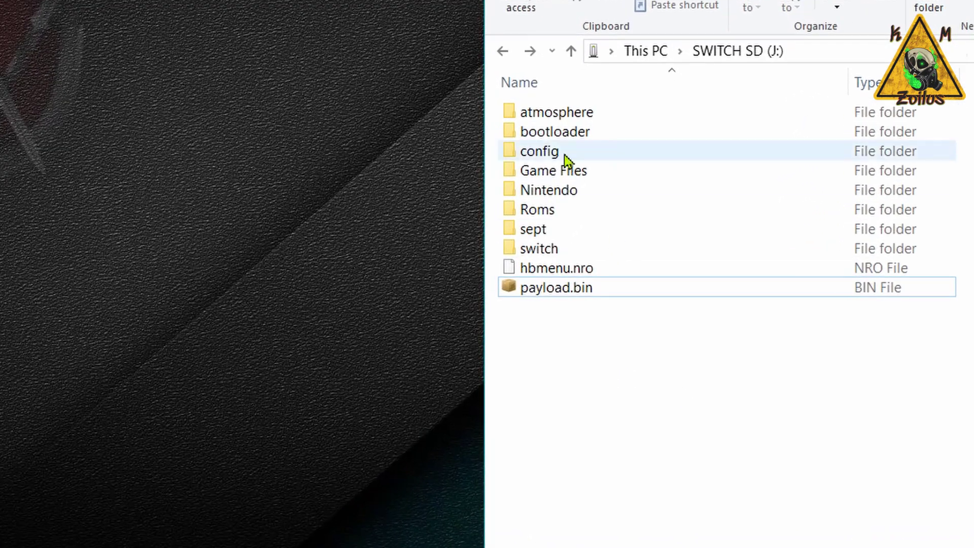
# Permanently delete the bootloader and sept folders plus hbmenu.nro and payload.bin from the root of the SWITCH SD card
pyautogui.click(565, 138)
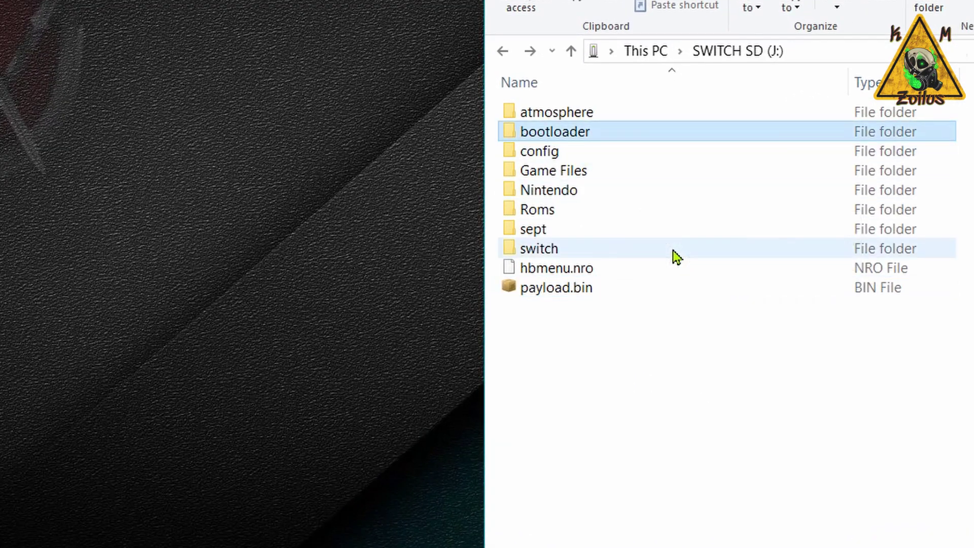
pyautogui.moveTo(673, 250)
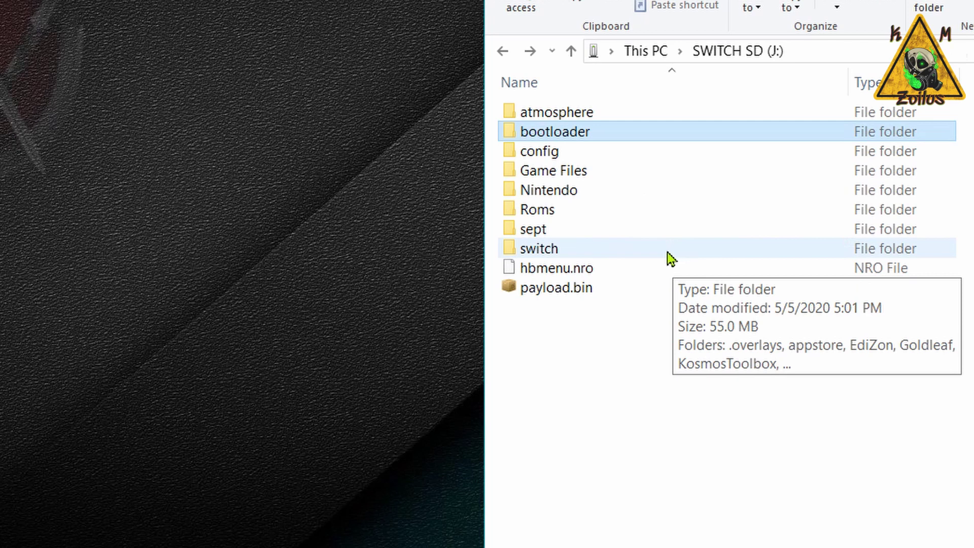
pyautogui.keyDown('ctrl'); pyautogui.click(566, 232); pyautogui.keyUp('ctrl')
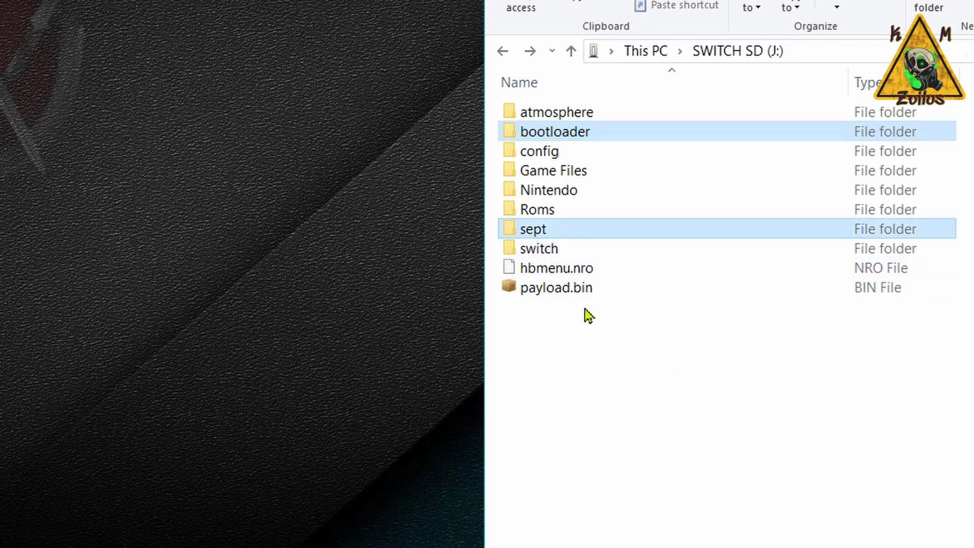
pyautogui.keyDown('ctrl'); pyautogui.click(567, 273); pyautogui.keyUp('ctrl')
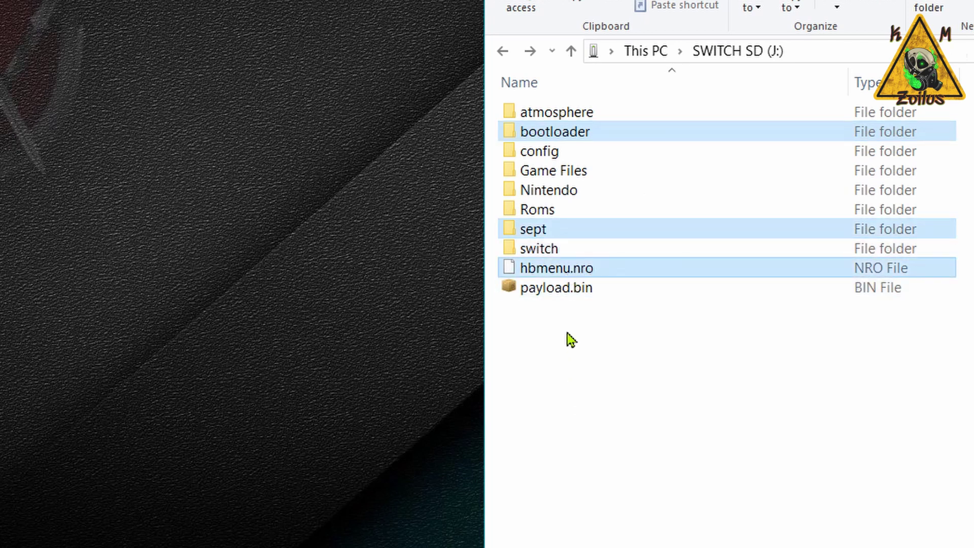
pyautogui.keyDown('ctrl'); pyautogui.click(569, 295); pyautogui.keyUp('ctrl')
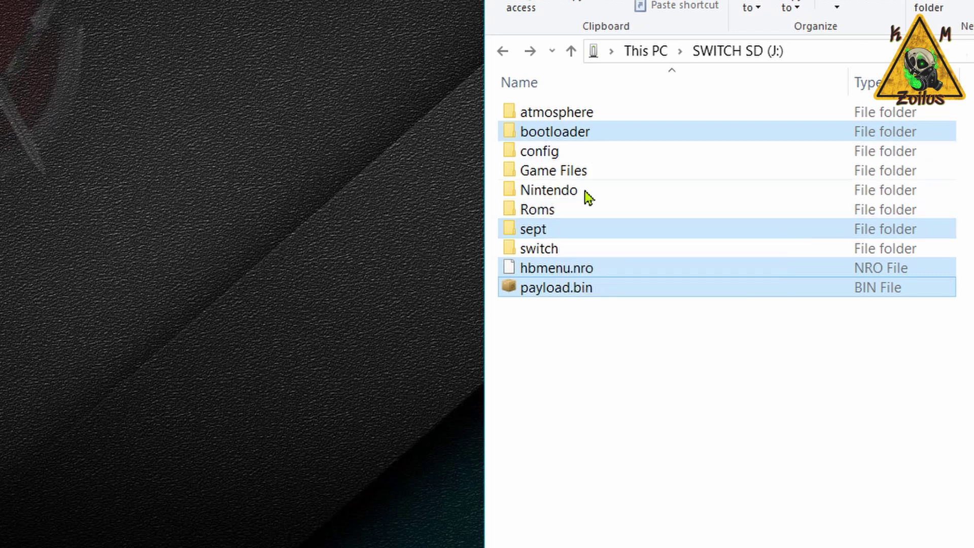
pyautogui.hotkey('shift', 'Delete')
pyautogui.click(576, 302)
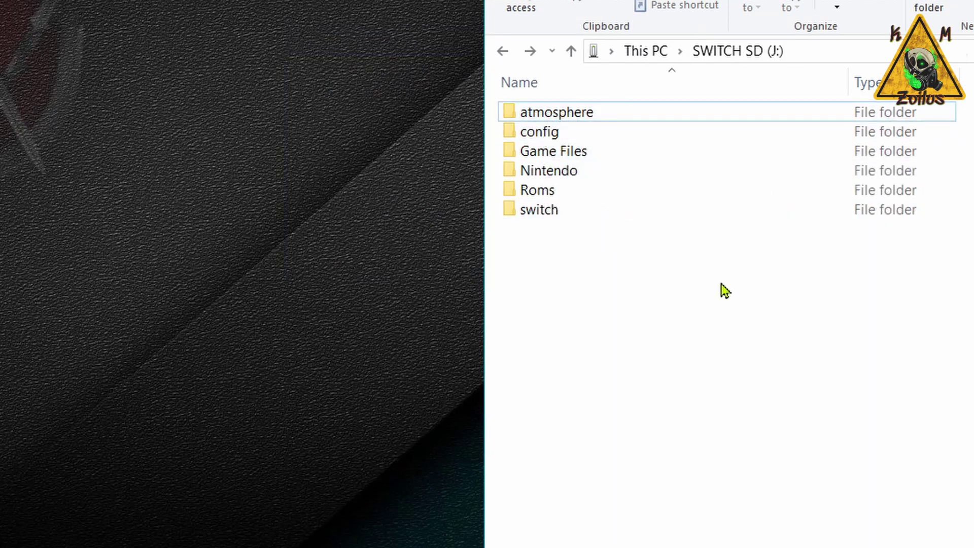
pyautogui.click(559, 215)
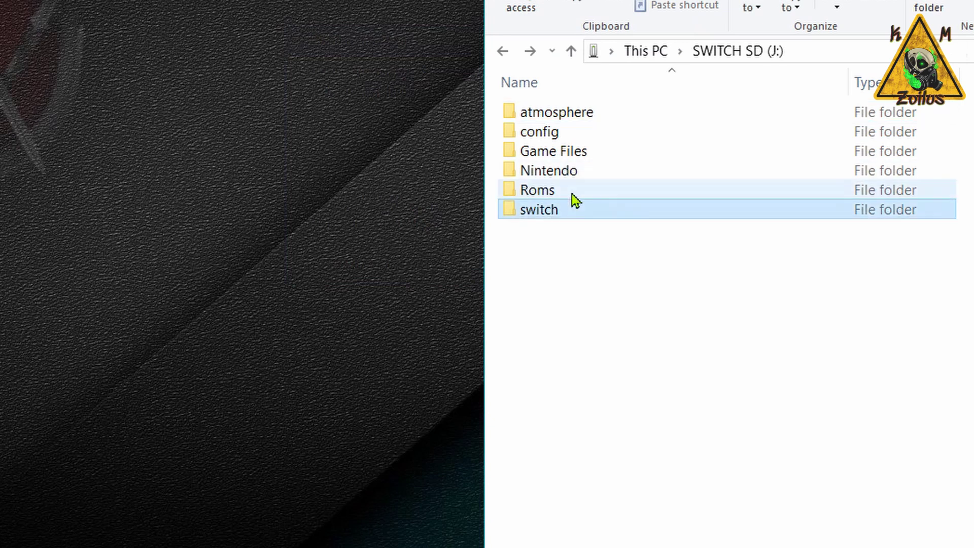
pyautogui.click(572, 172)
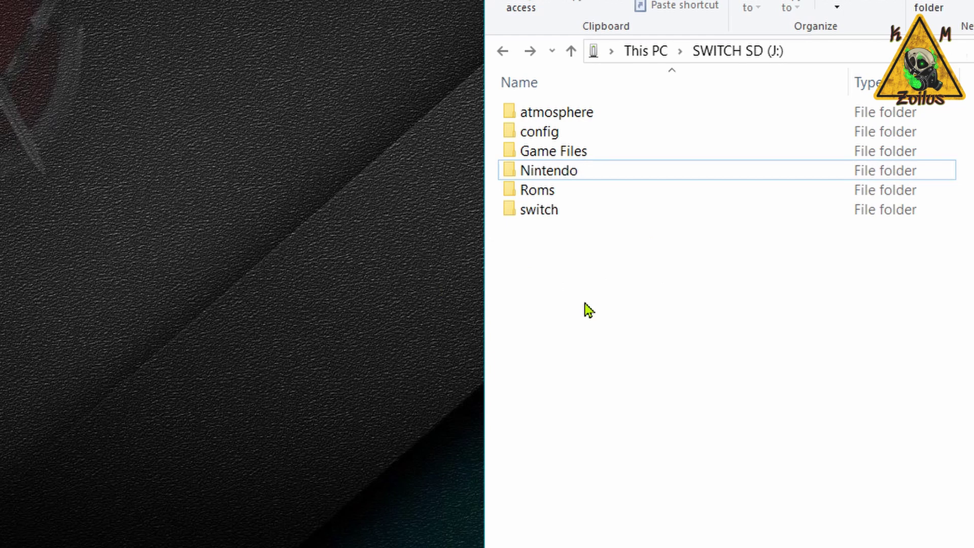
# Permanently delete everything in the SD card's atmosphere folder except the contents, exefs_patches and kip_patches folders
pyautogui.doubleClick(596, 120)
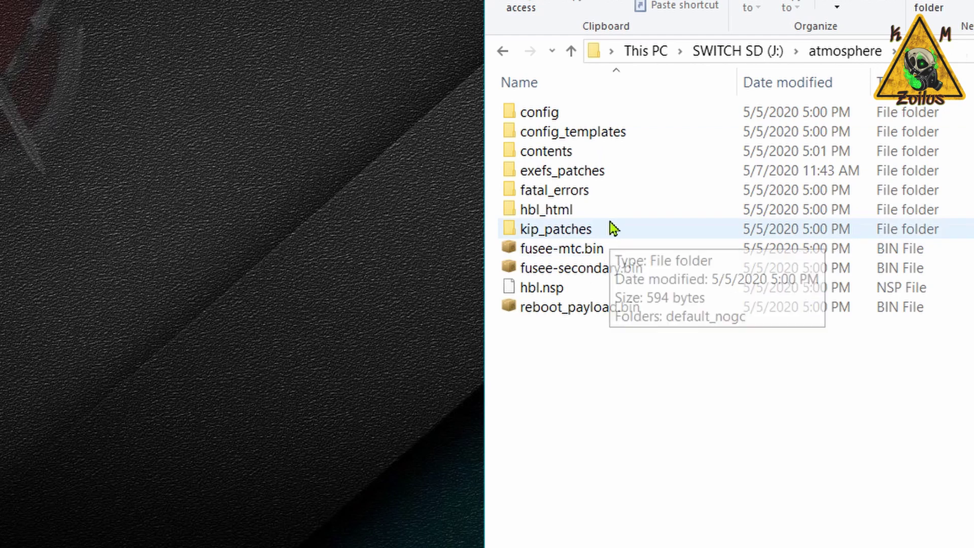
pyautogui.click(571, 110)
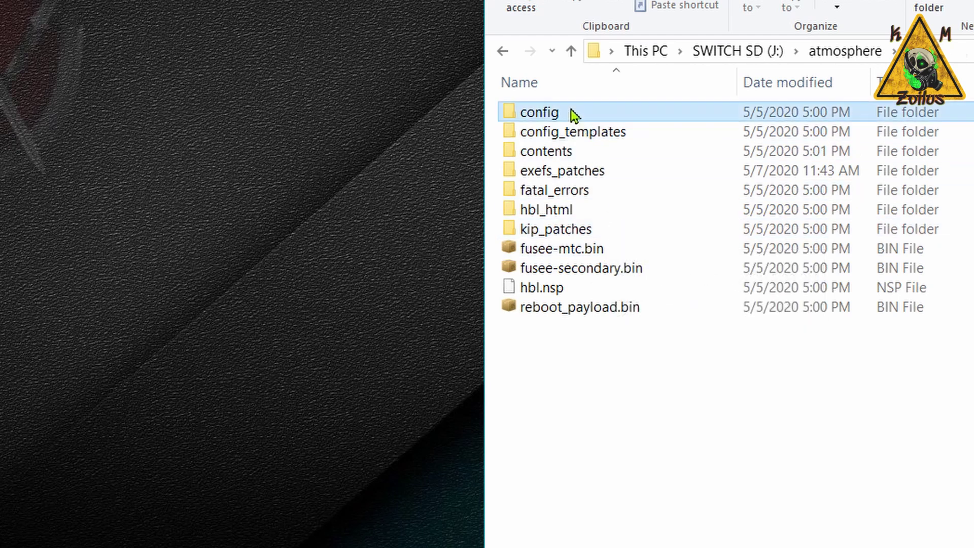
pyautogui.keyDown('ctrl'); pyautogui.click(605, 133); pyautogui.keyUp('ctrl')
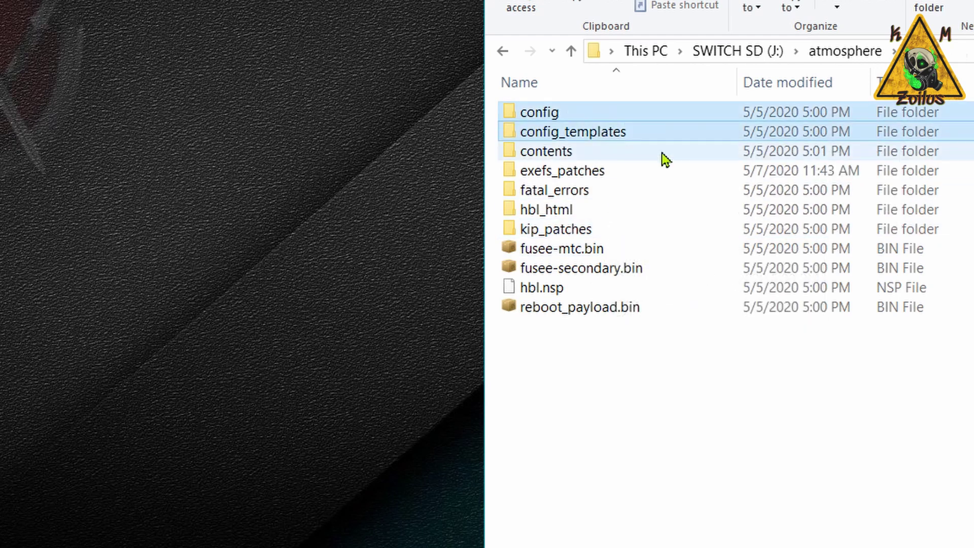
pyautogui.keyDown('ctrl'); pyautogui.click(570, 195); pyautogui.keyUp('ctrl')
pyautogui.keyDown('ctrl'); pyautogui.click(546, 209); pyautogui.keyUp('ctrl')
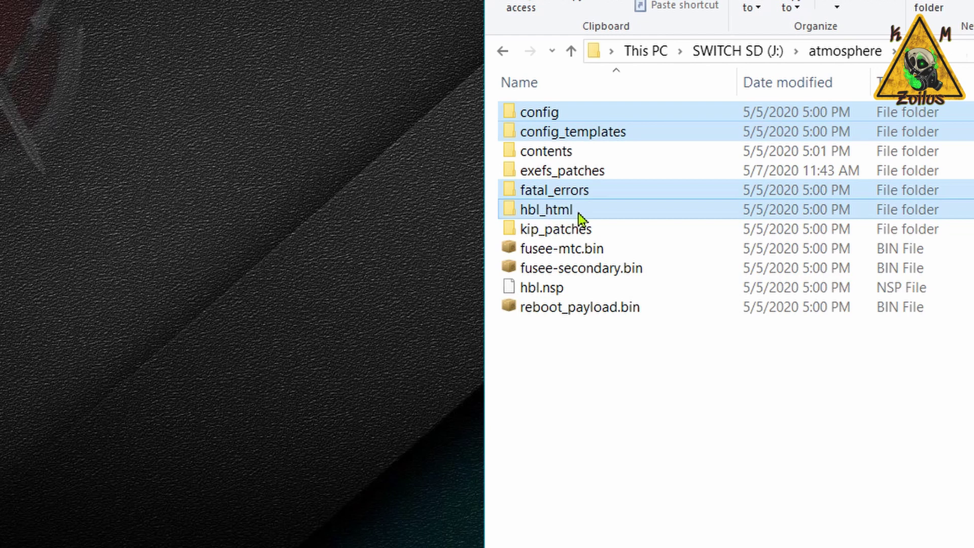
pyautogui.keyDown('ctrl'); pyautogui.click(601, 253); pyautogui.keyUp('ctrl')
pyautogui.keyDown('ctrl'); pyautogui.click(598, 270); pyautogui.keyUp('ctrl')
pyautogui.keyDown('ctrl'); pyautogui.click(565, 288); pyautogui.keyUp('ctrl')
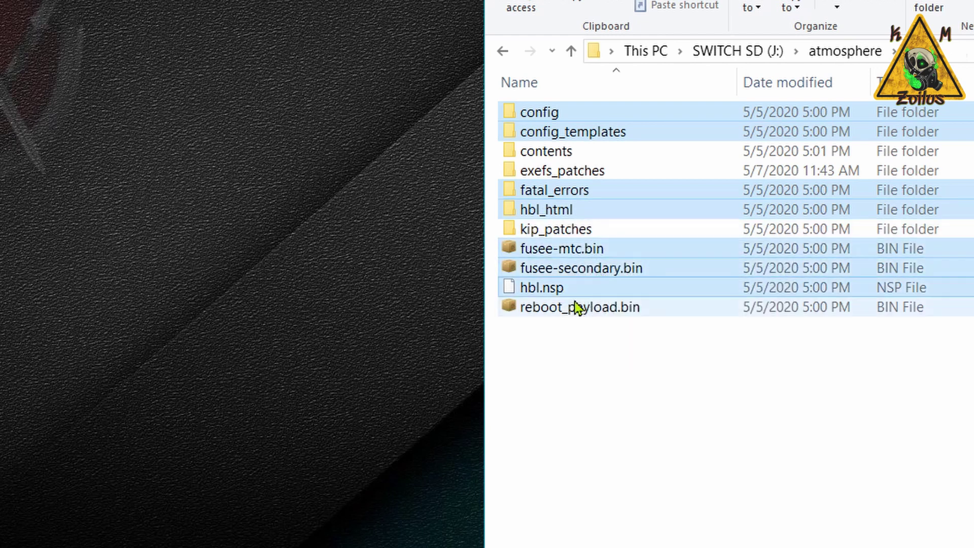
pyautogui.keyDown('ctrl'); pyautogui.click(599, 309); pyautogui.keyUp('ctrl')
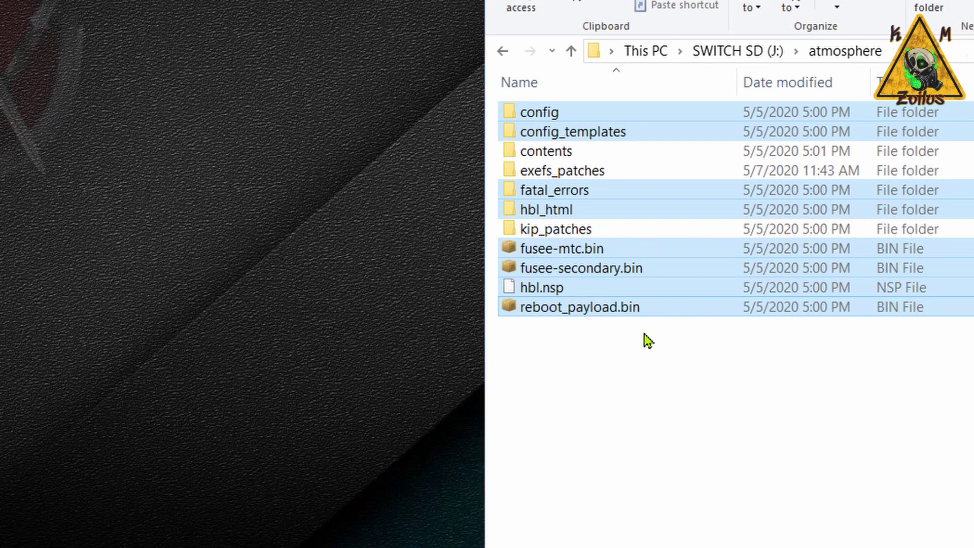
pyautogui.hotkey('shift', 'Delete')
pyautogui.click(556, 303)
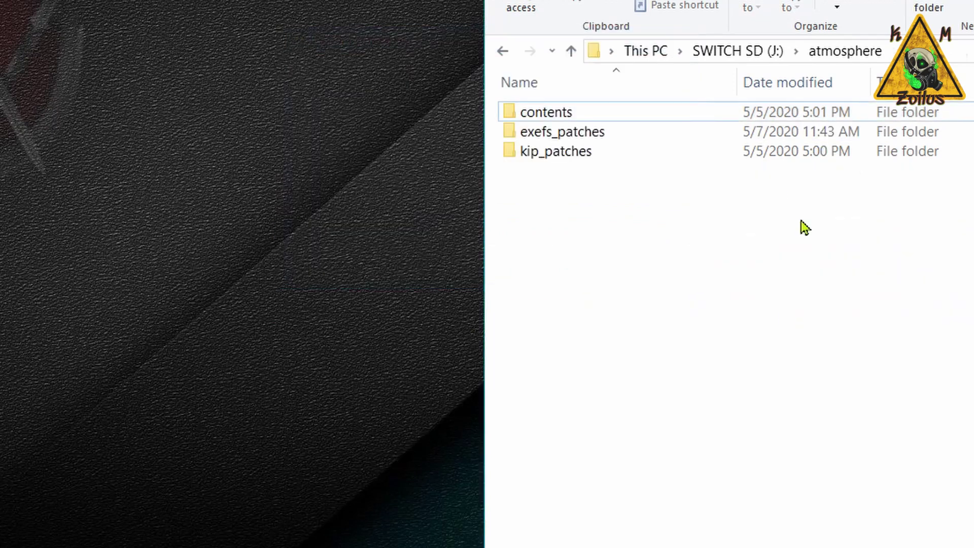
# Review the contents, exefs_patches and kip_patches folders in atmosphere and return to the SD card's root
pyautogui.click(571, 118)
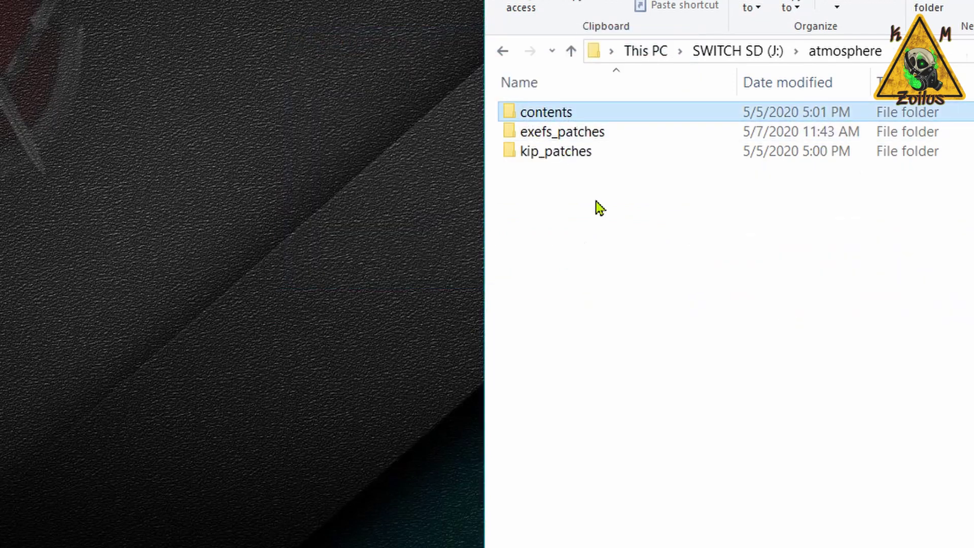
pyautogui.click(587, 138)
pyautogui.keyDown('shift'); pyautogui.click(561, 152); pyautogui.keyUp('shift')
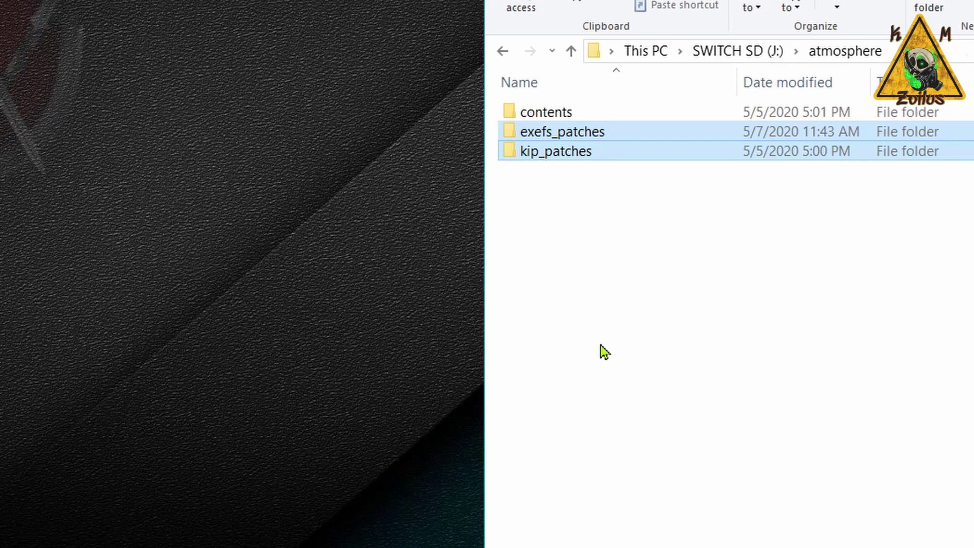
pyautogui.click(502, 52)
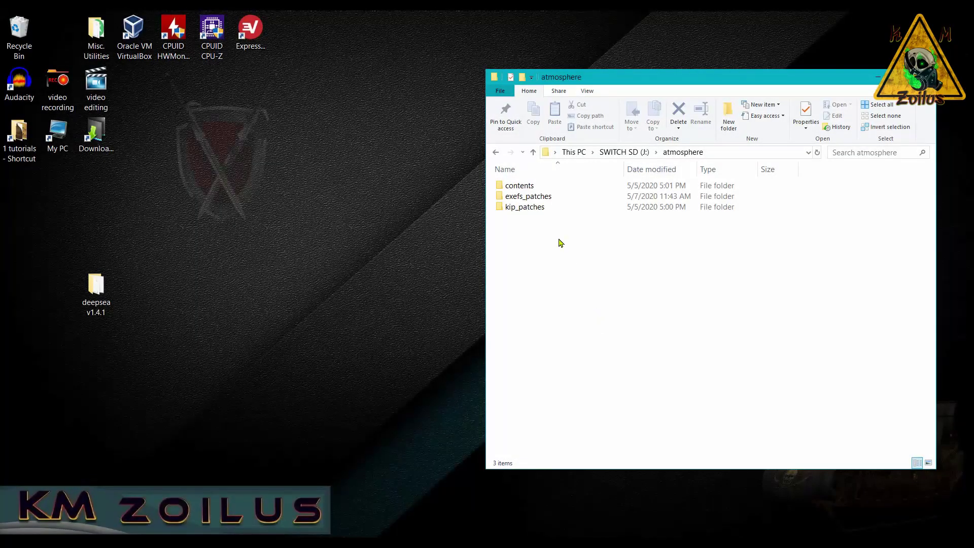
pyautogui.click(527, 197)
pyautogui.click(527, 212)
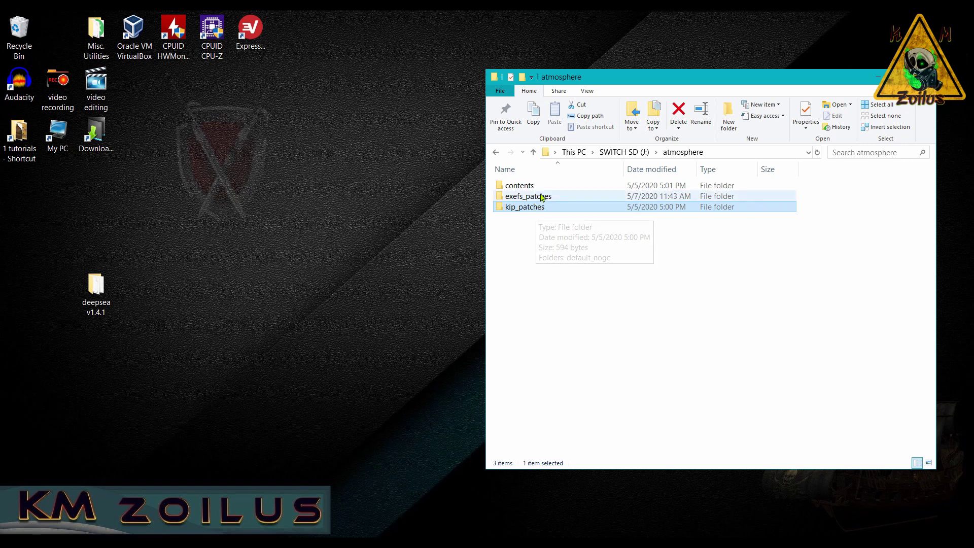
pyautogui.press('BackSpace')
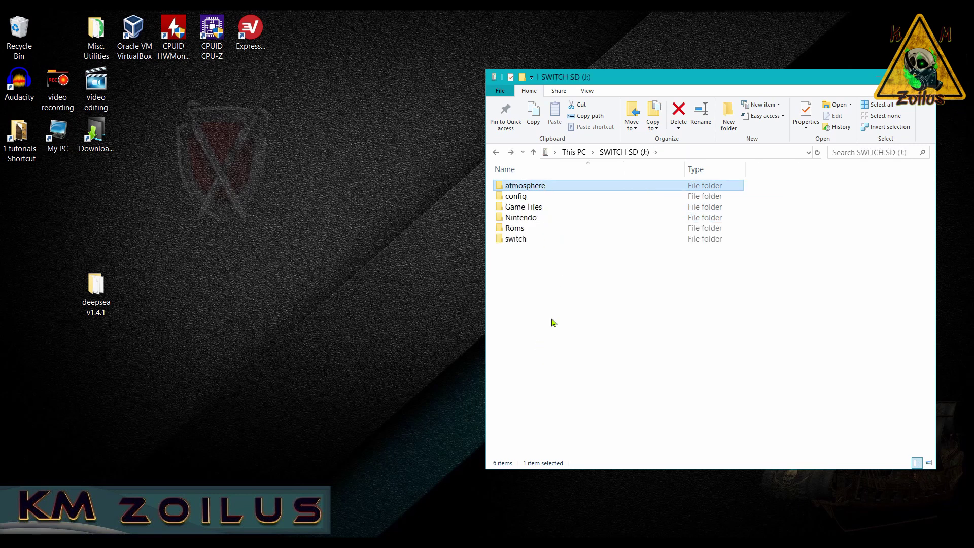
# Open hekate_ipl.ini from the bootloader folder inside the desktop's deepsea v1.4.1 folder in Notepad++
pyautogui.doubleClick(96, 288)
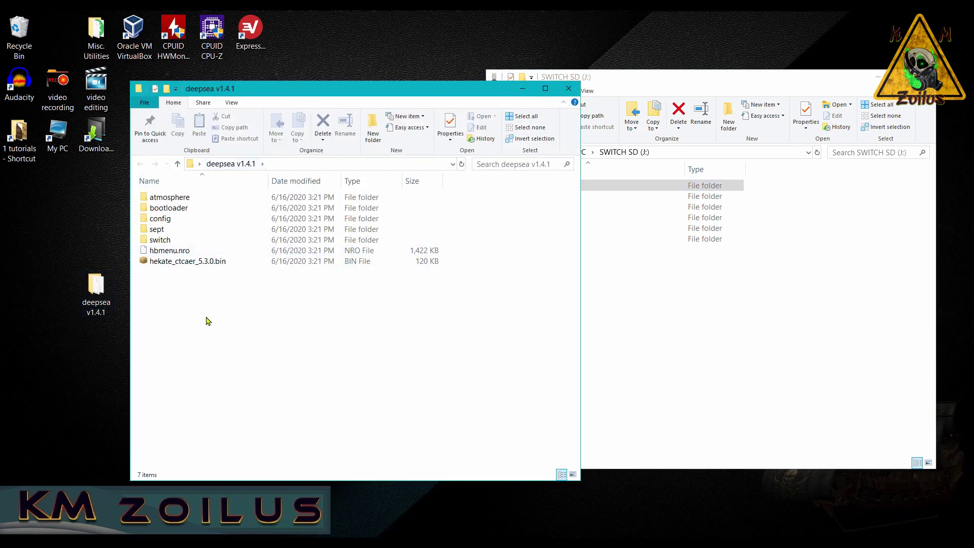
pyautogui.doubleClick(179, 209)
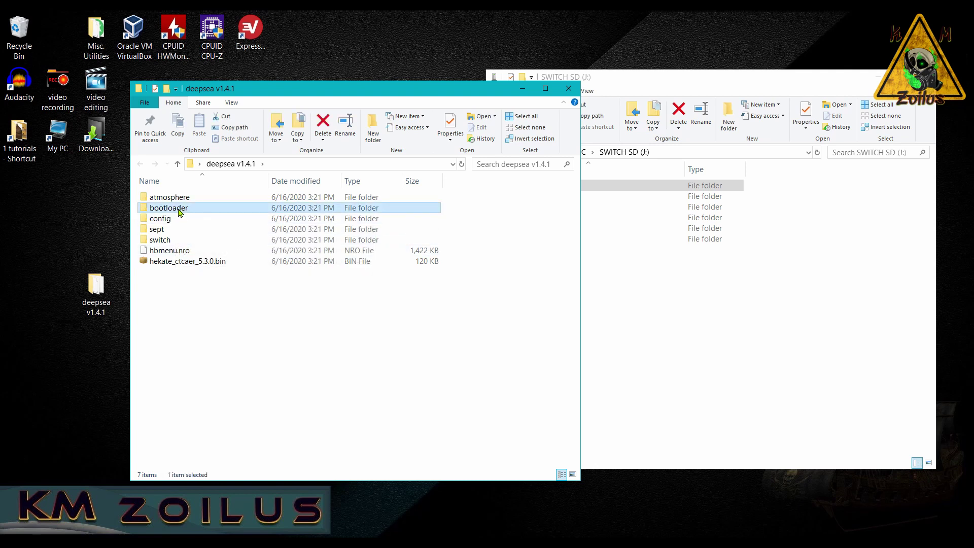
pyautogui.click(181, 252)
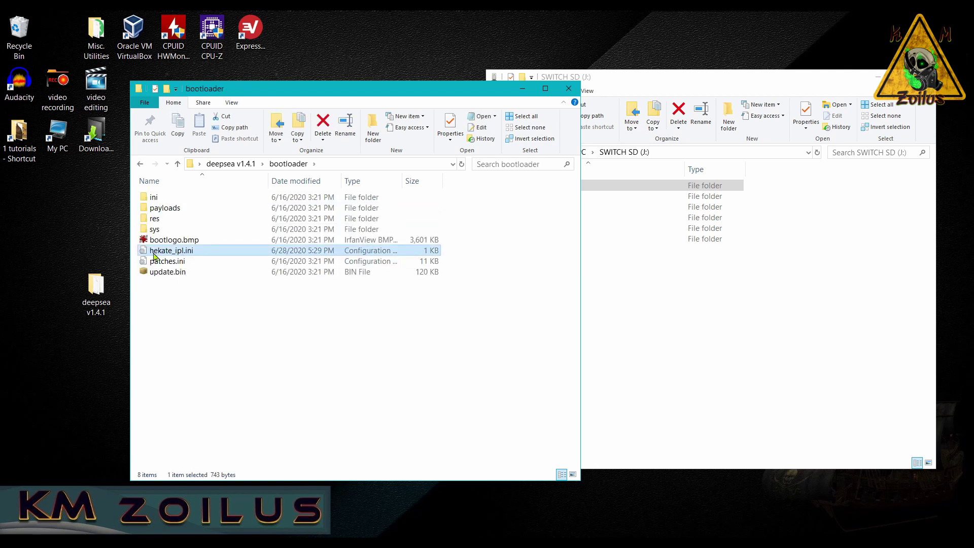
pyautogui.rightClick(187, 255)
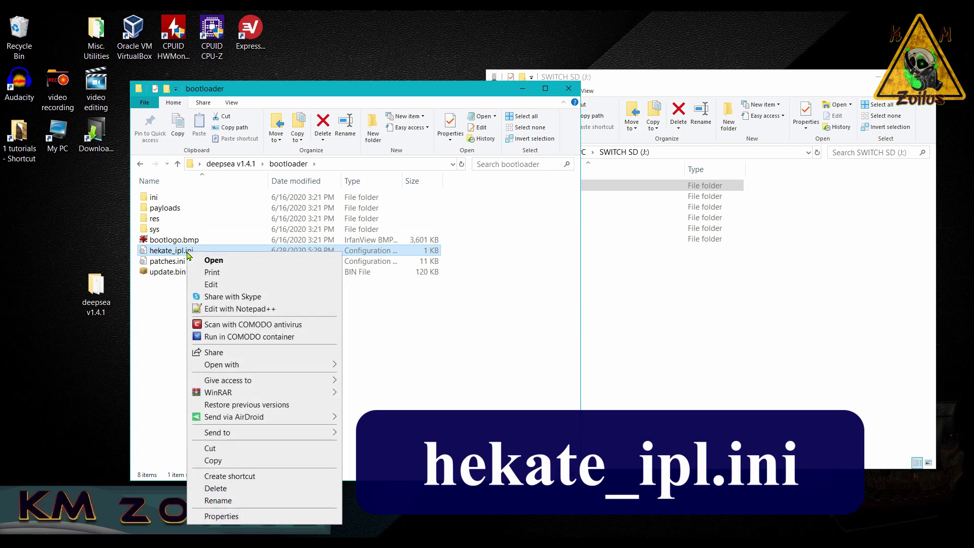
pyautogui.click(219, 309)
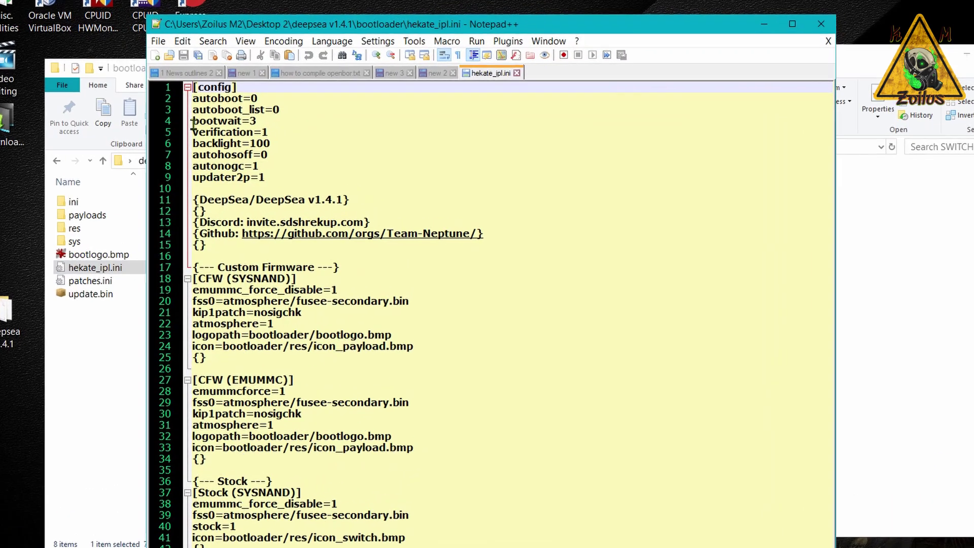
# Set bootwait to 1 in the config section of hekate_ipl.ini, then save and close the file
pyautogui.moveTo(250, 131); pyautogui.dragTo(295, 132)
pyautogui.click(177, 99)
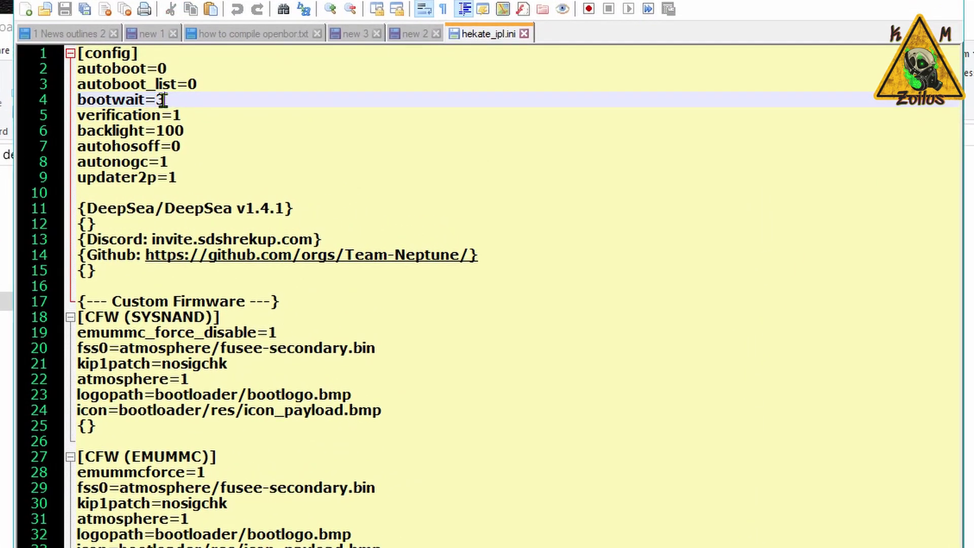
pyautogui.press('BackSpace')
pyautogui.write('1')
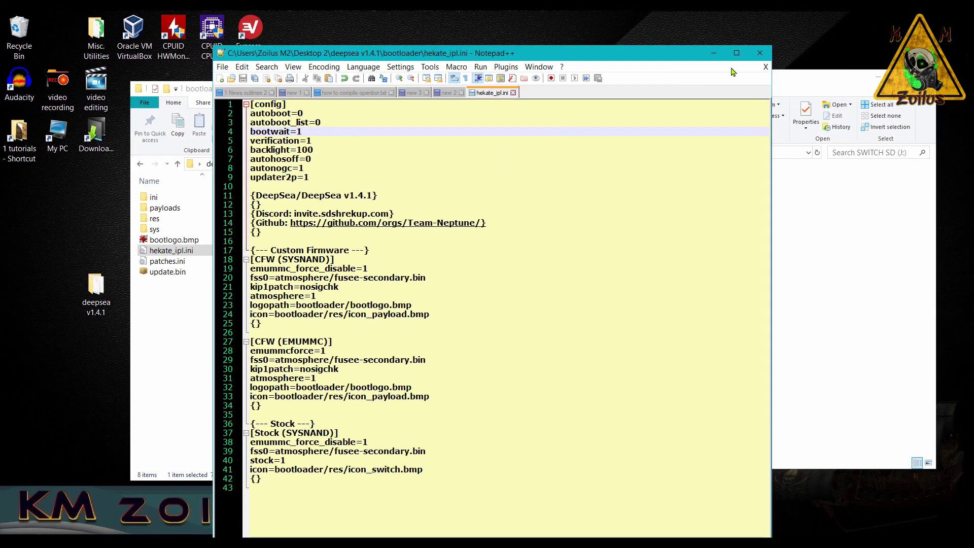
pyautogui.click(760, 53)
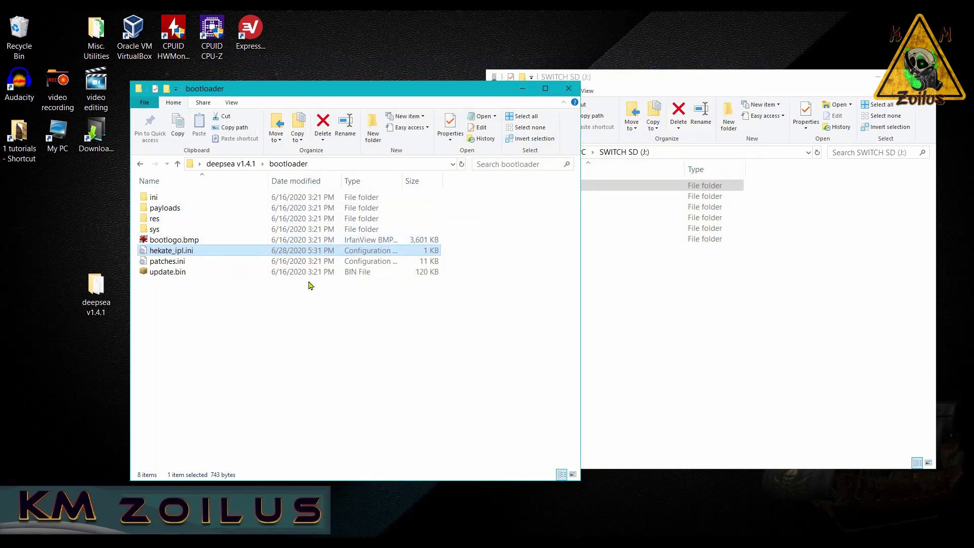
# Copy everything from the desktop's deepsea v1.4.1 folder to the root of the SWITCH SD card, then close the source folder
pyautogui.press('BackSpace')
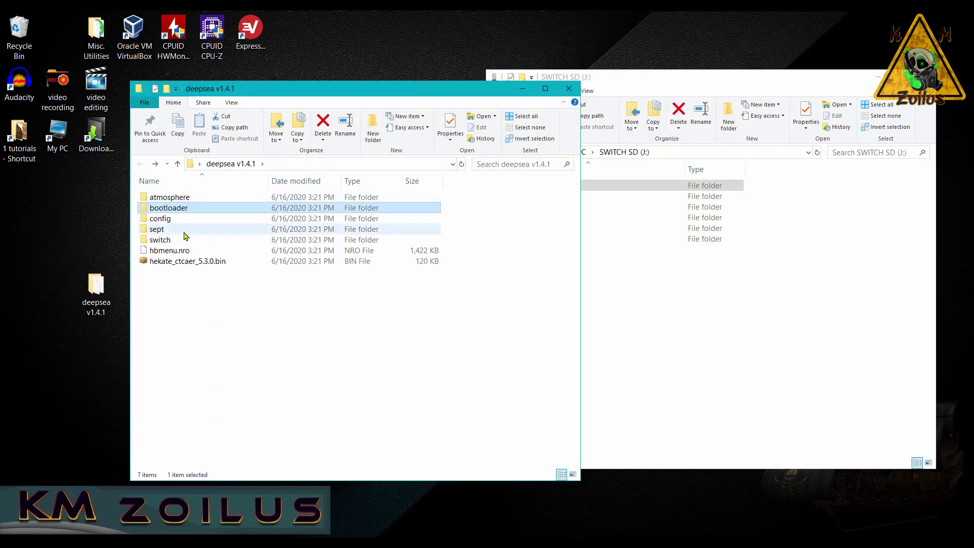
pyautogui.hotkey('ctrl', 'a')
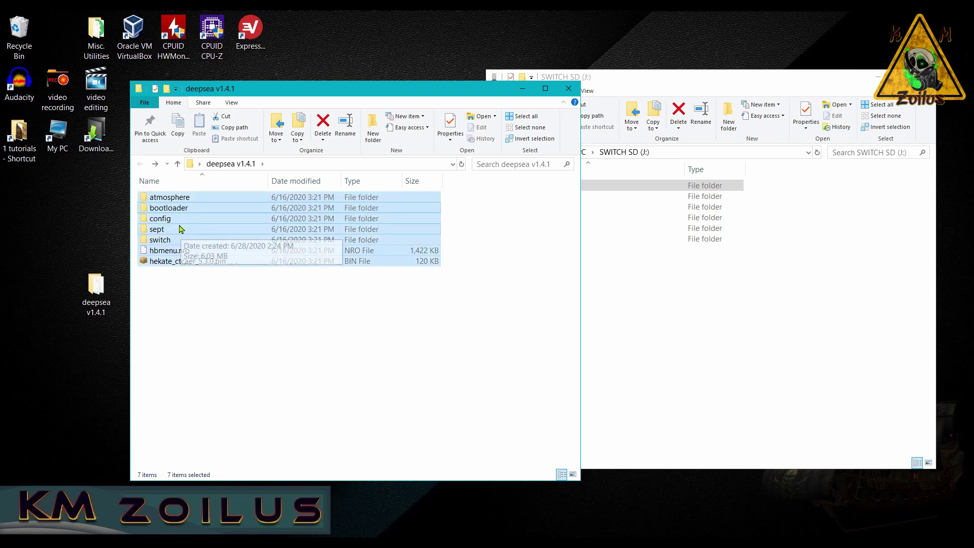
pyautogui.moveTo(183, 227); pyautogui.dragTo(622, 344)
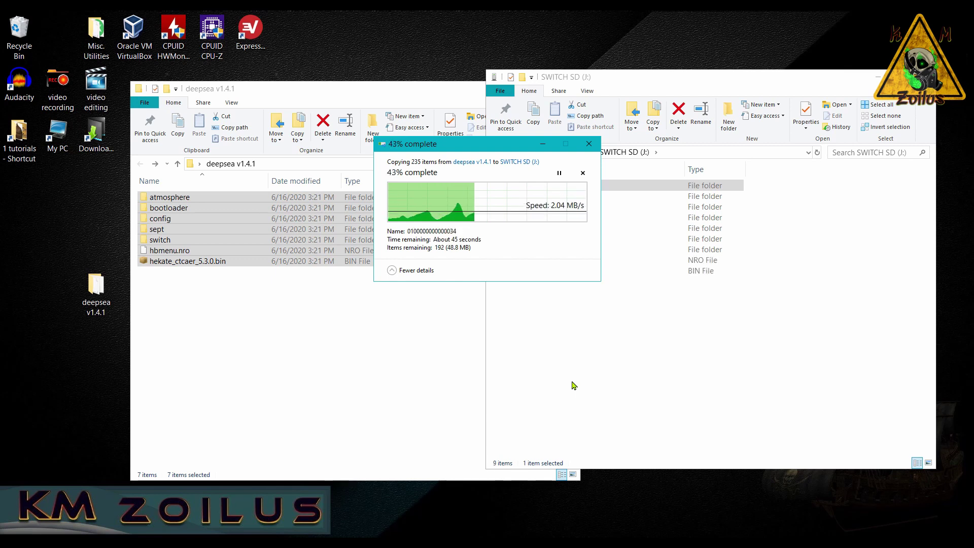
pyautogui.press('Return')
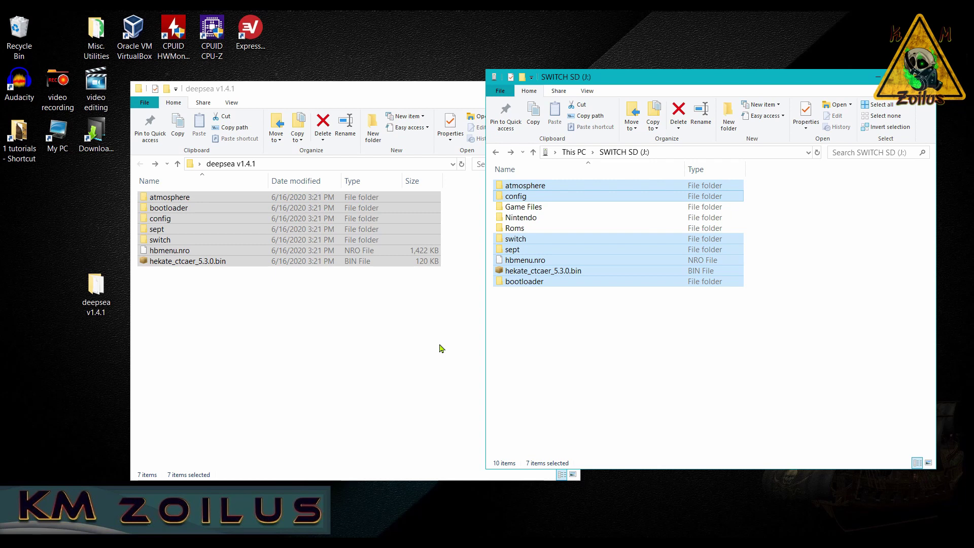
pyautogui.click(380, 351)
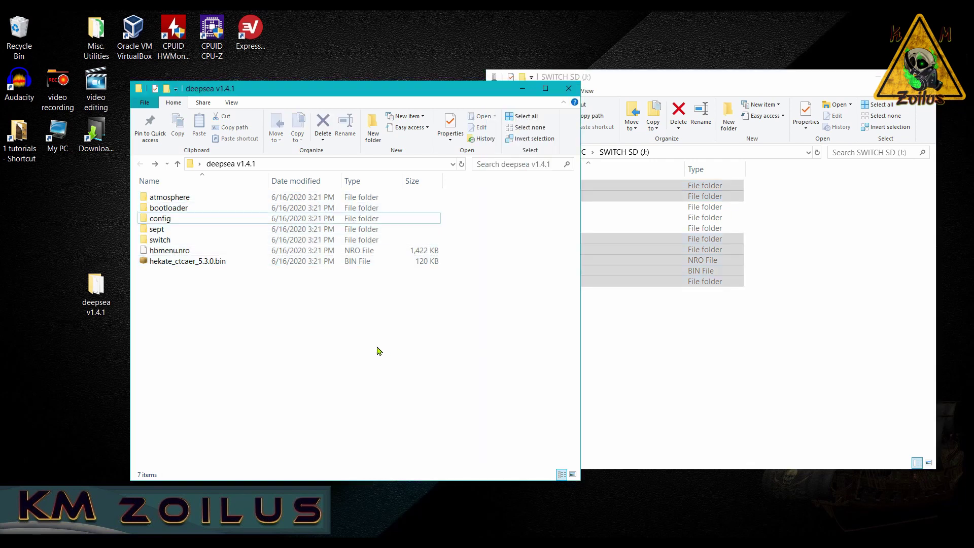
pyautogui.click(569, 95)
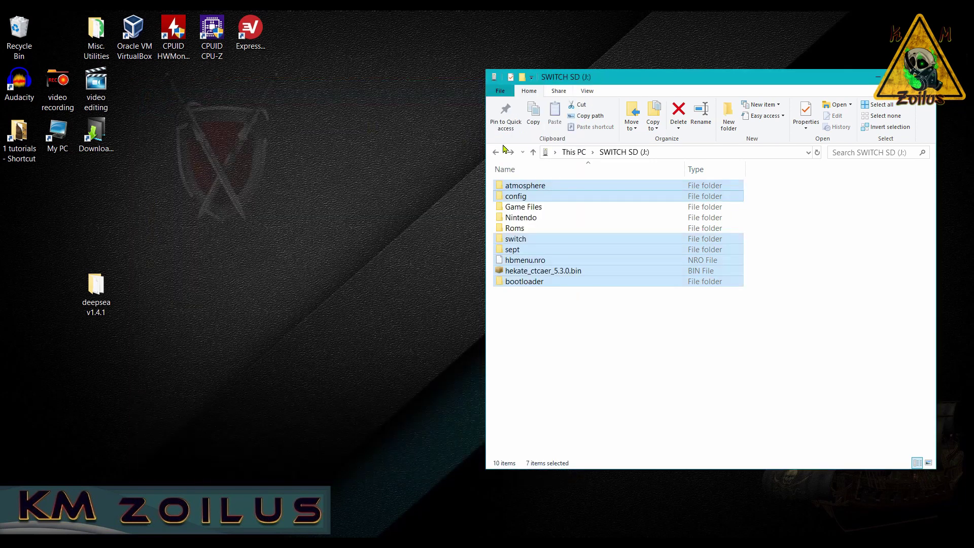
pyautogui.click(568, 349)
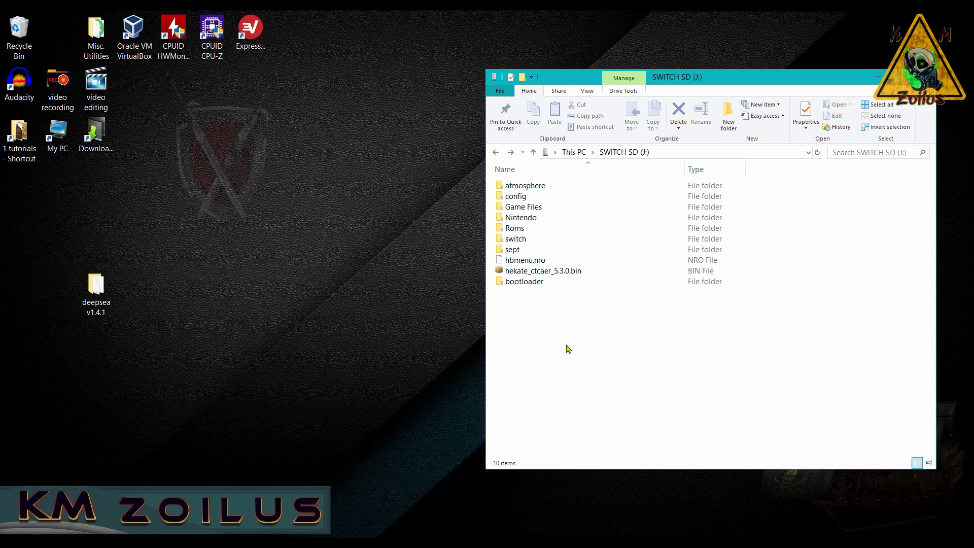
# Sort the SD card's root by name and rename hekate_ctcaer_5.3.0.bin to payload.bin
pyautogui.click(527, 170)
pyautogui.click(527, 170)
pyautogui.click(544, 282)
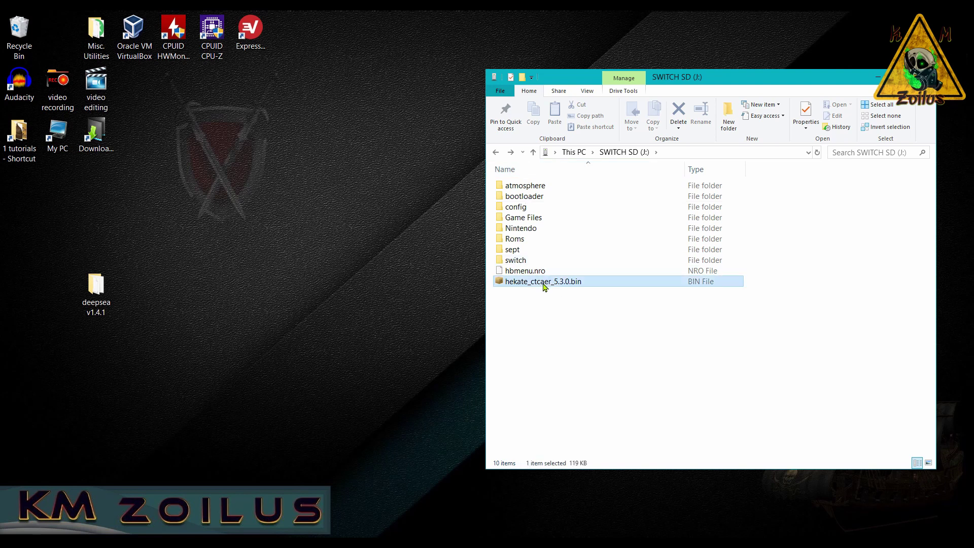
pyautogui.click(543, 283)
pyautogui.press('F1')
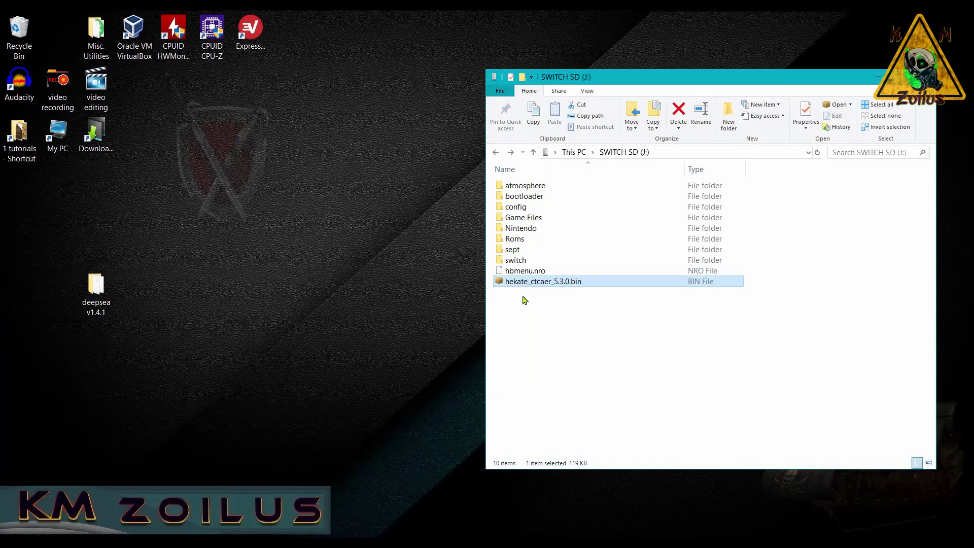
pyautogui.press('F2')
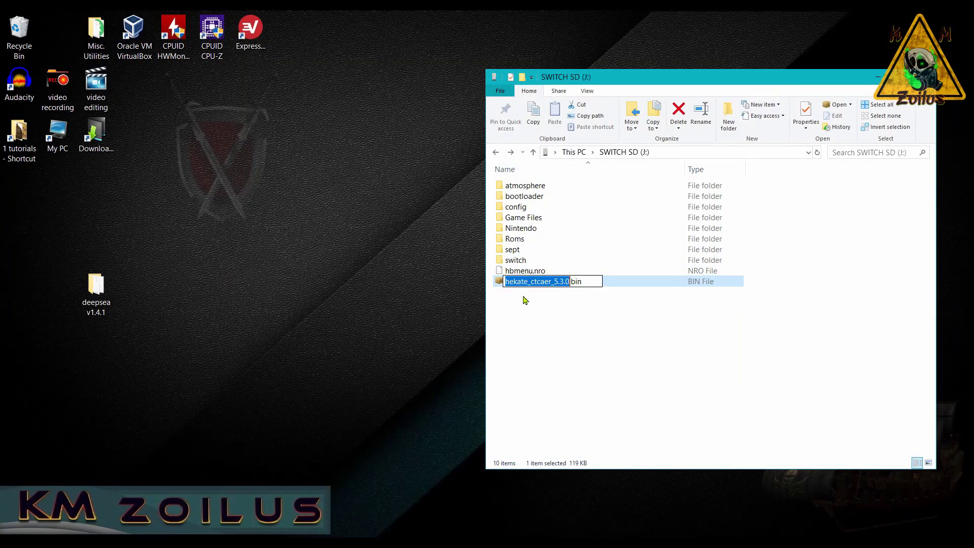
pyautogui.write('payload')
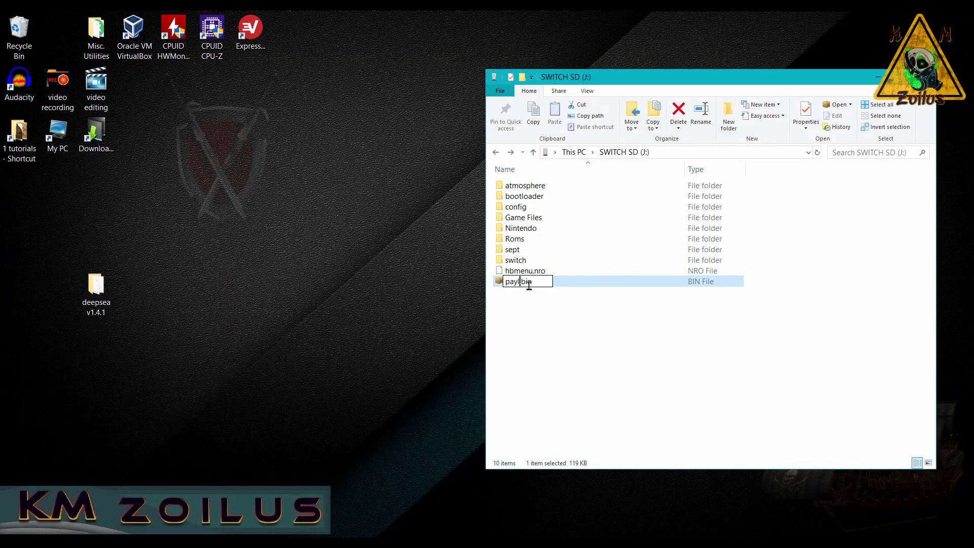
pyautogui.press('Return')
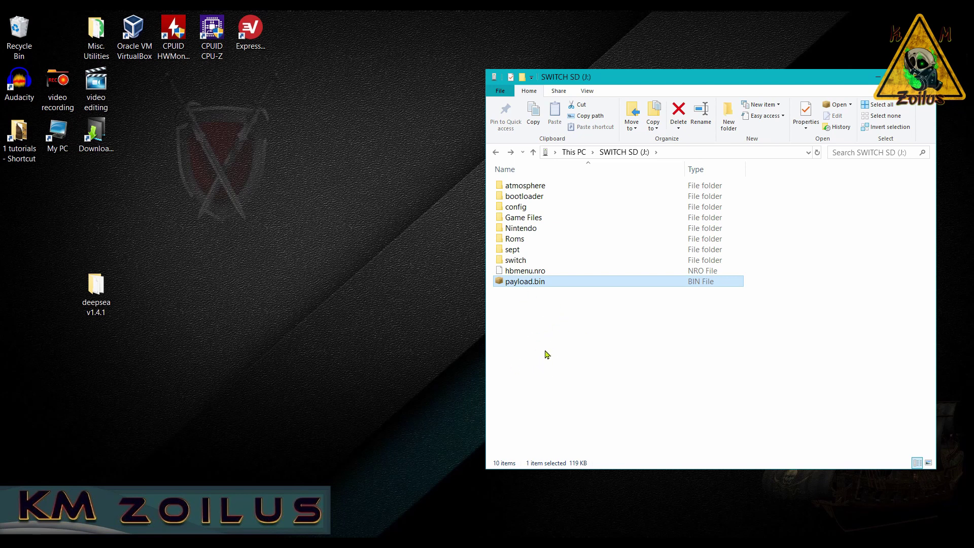
# Check the payloads folder inside the SD card's bootloader folder and return to payload.bin in the root
pyautogui.doubleClick(532, 202)
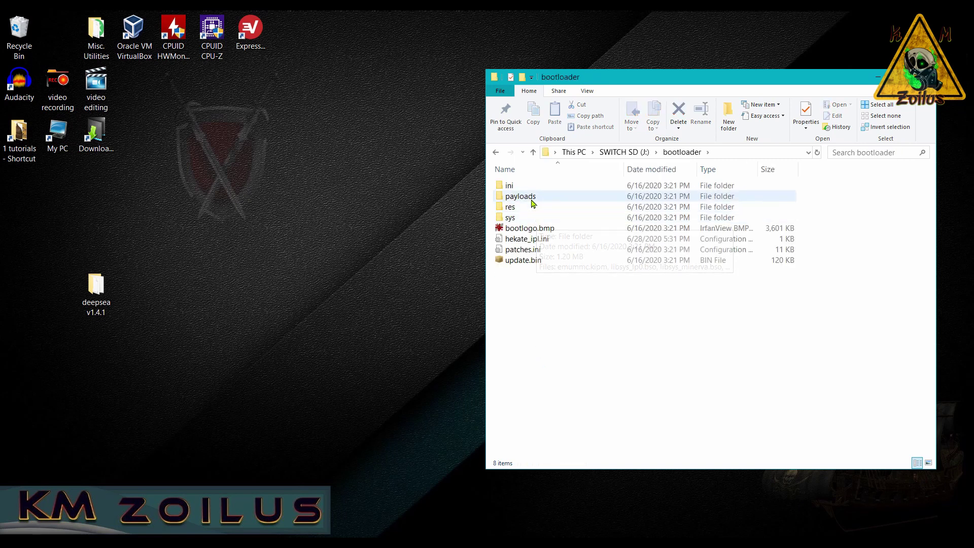
pyautogui.doubleClick(533, 202)
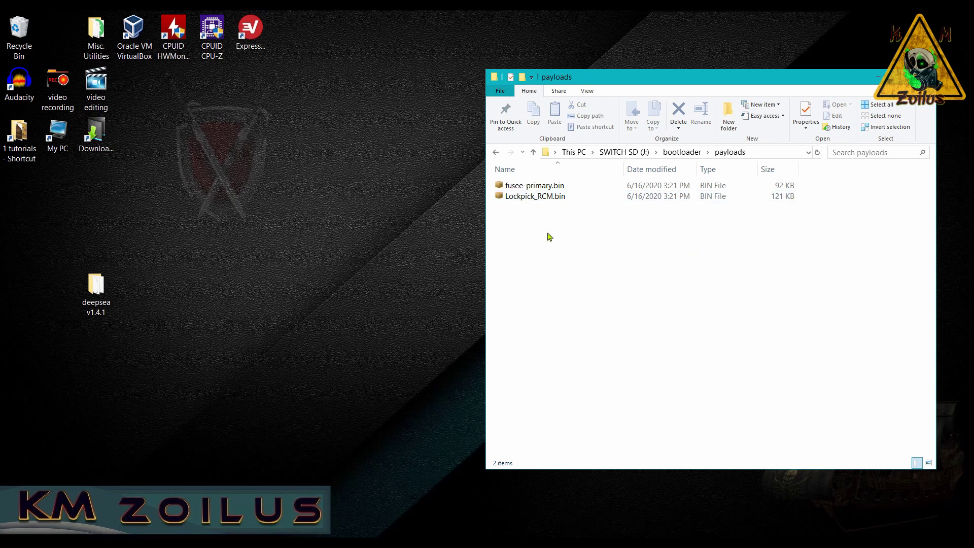
pyautogui.click(495, 152)
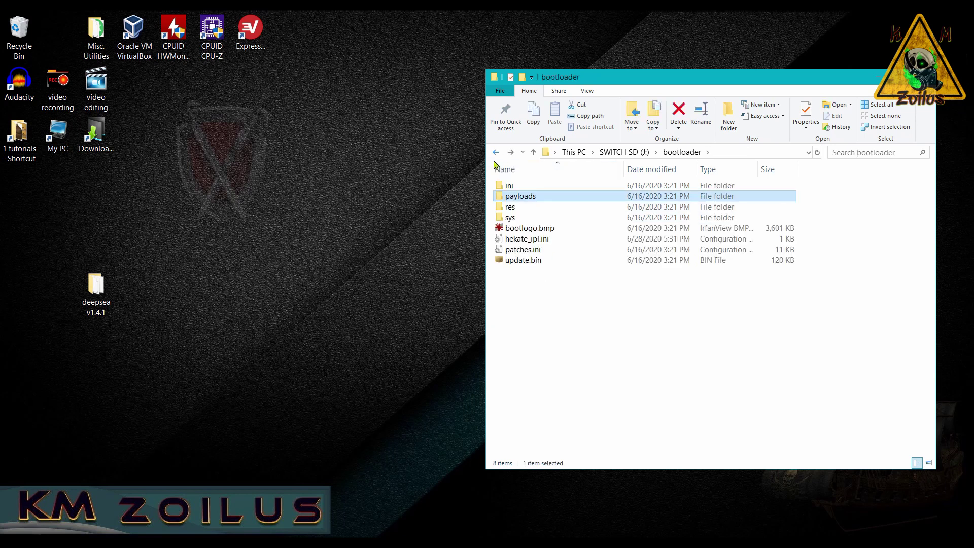
pyautogui.press('BackSpace')
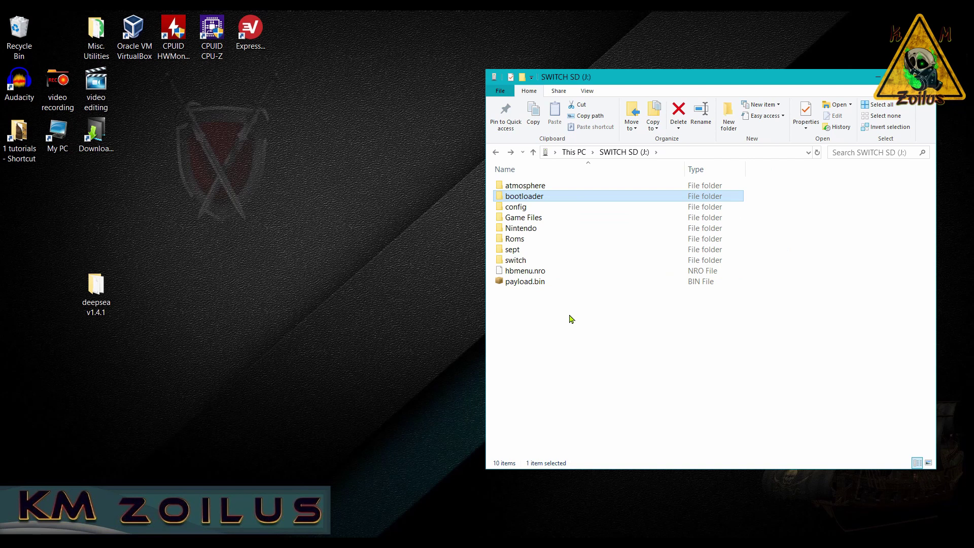
pyautogui.click(524, 283)
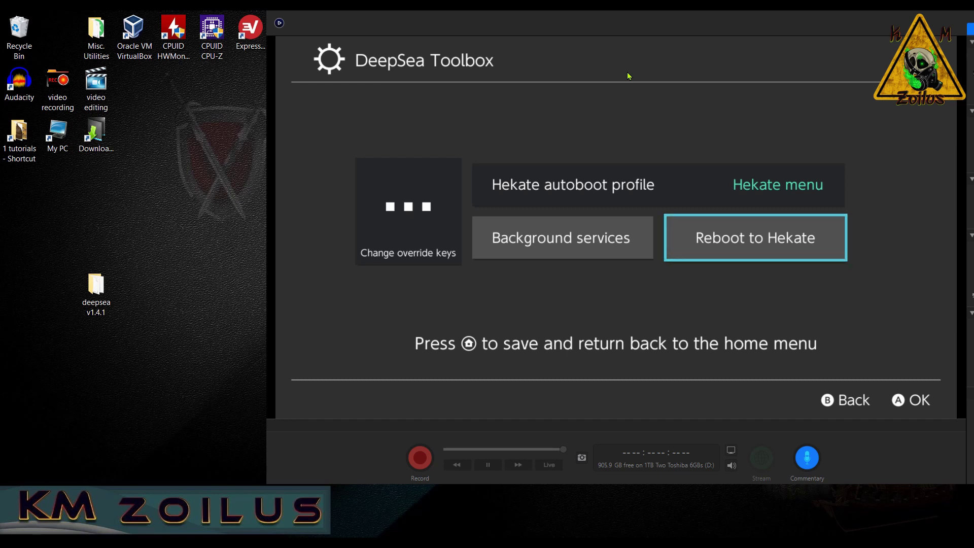
# Open the Background services list in the DeepSea Toolbox on the Switch
pyautogui.press('Left')
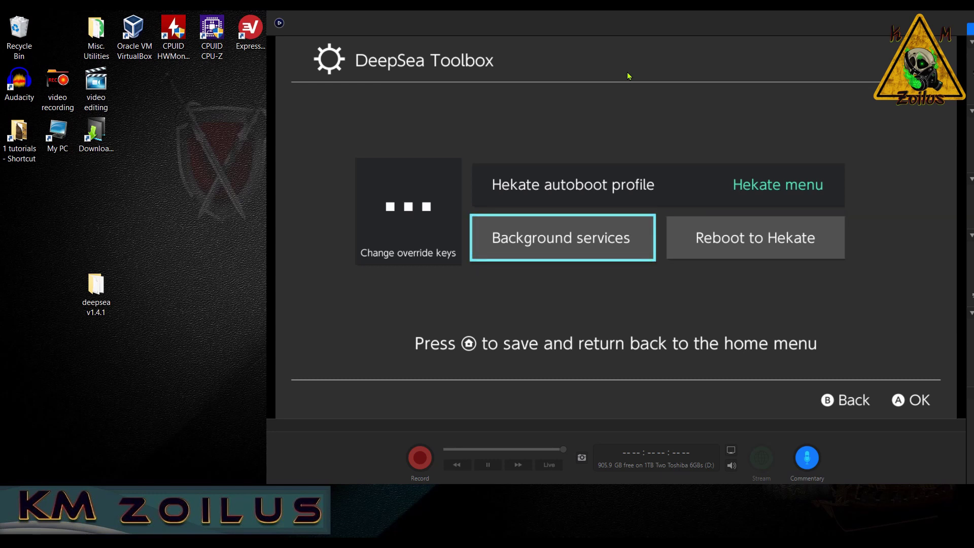
pyautogui.press('Return')
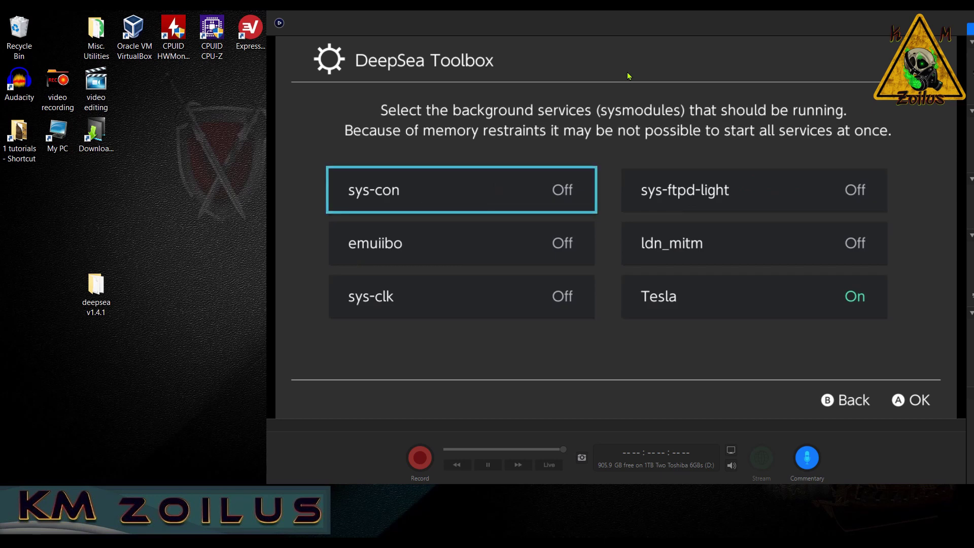